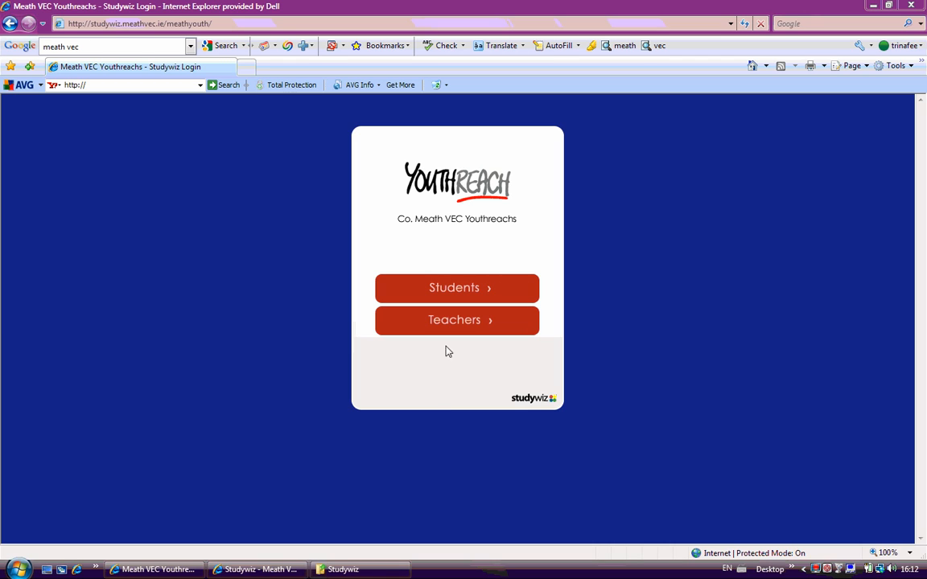
Step: Log in to the teacher area by entering the account's user name and password
left_click(452, 322)
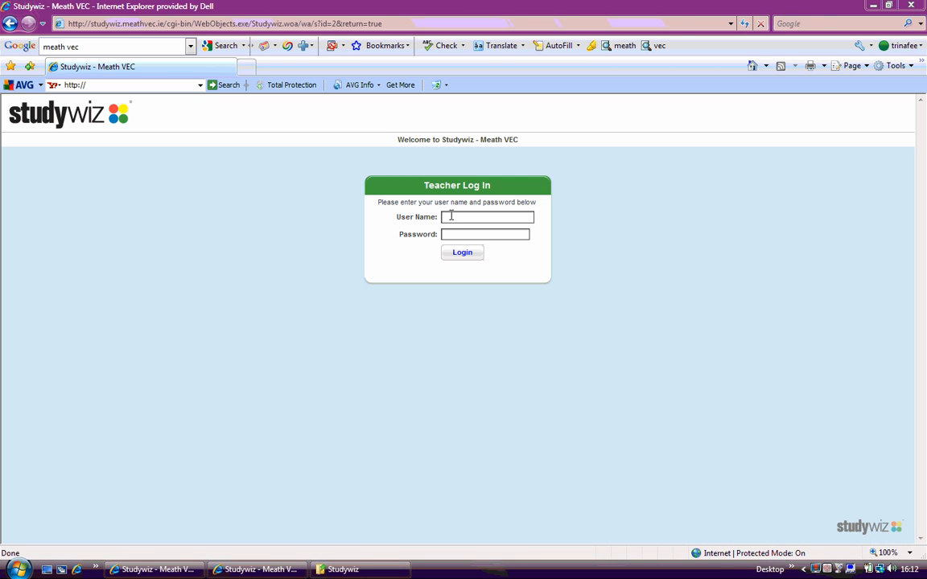
left_click(452, 215)
type("ceeney")
key("Tab")
type("************")
key("Return")
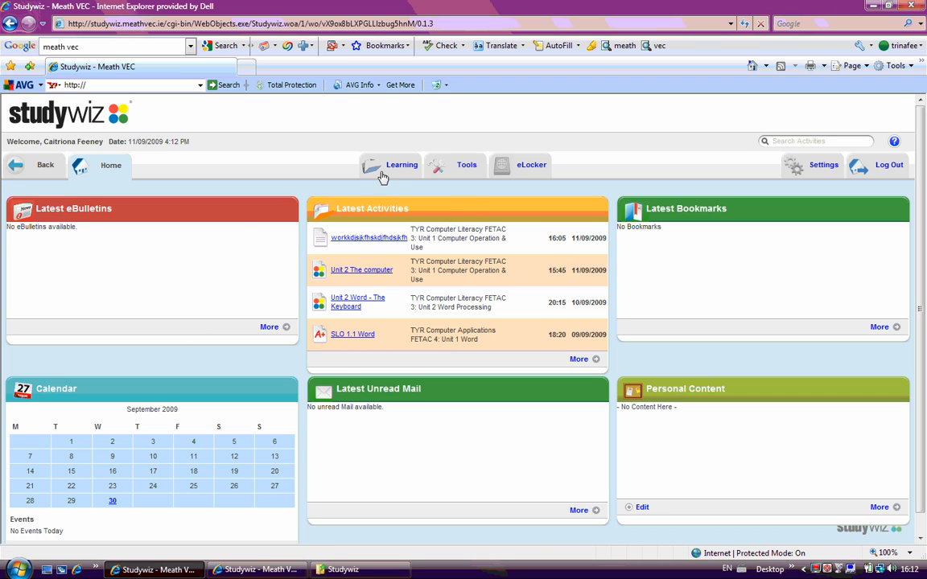
Step: Open the Unit 1 Computer Operation & Use folder of the TYR Computer Literacy FETAC 3 class
mouse_move(391, 171)
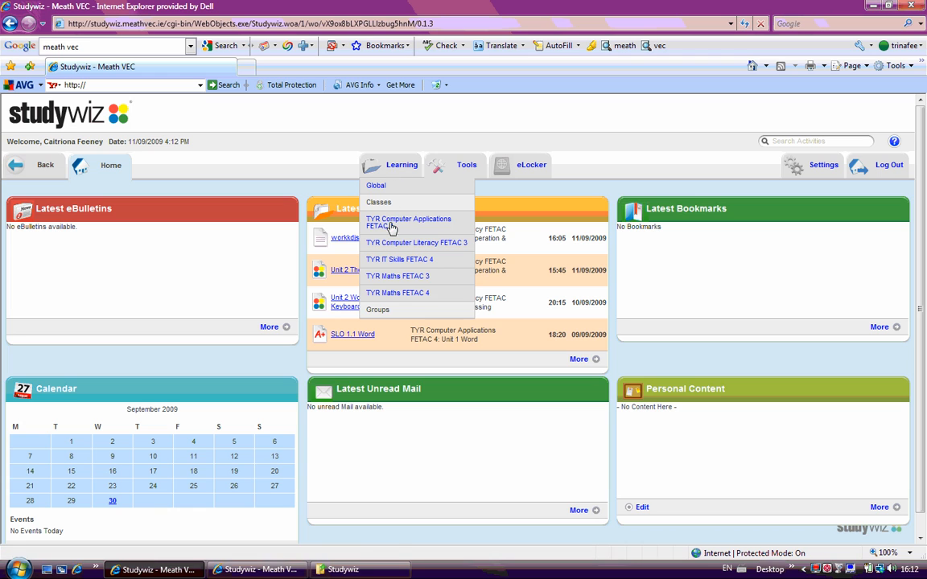
left_click(393, 246)
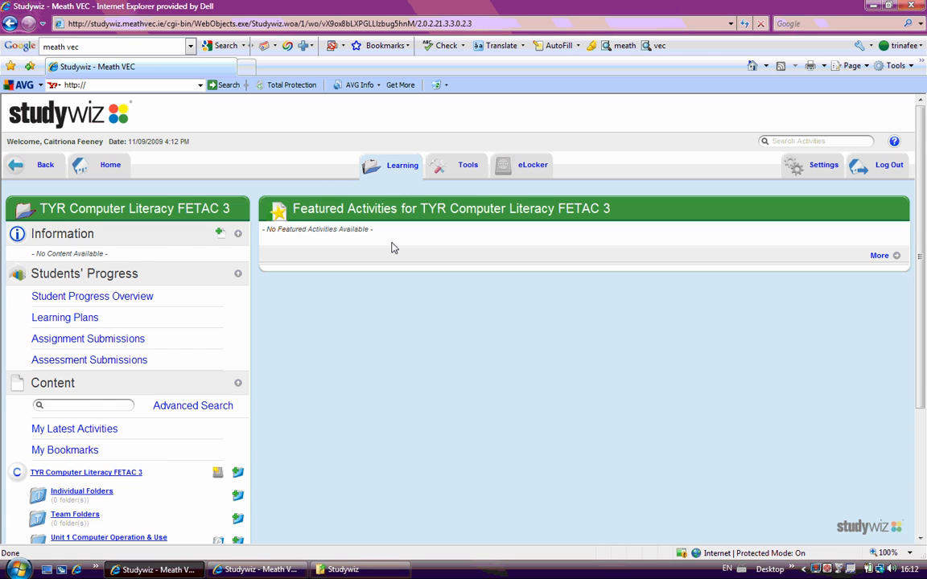
scroll(394, 248, "down", 3)
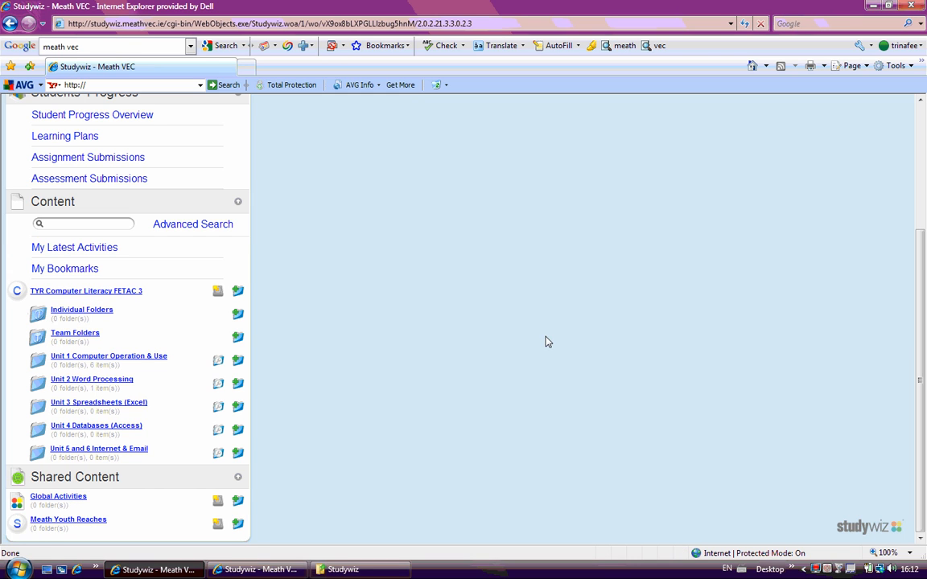
left_click(136, 357)
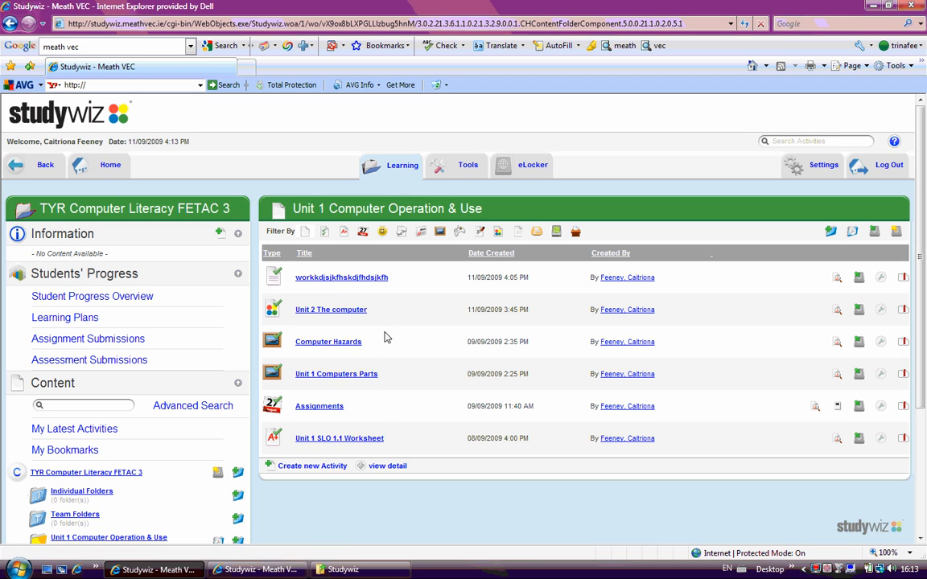
Step: Delete the resource workkdjsjkfhskdjfhdsjkfh from the unit folder and start creating a new activity there
left_click(370, 281)
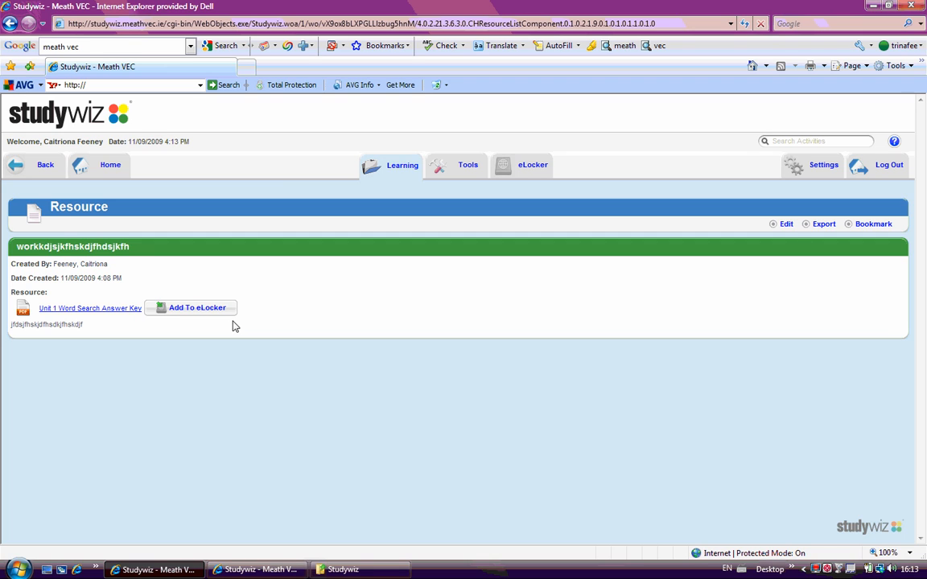
left_click(786, 227)
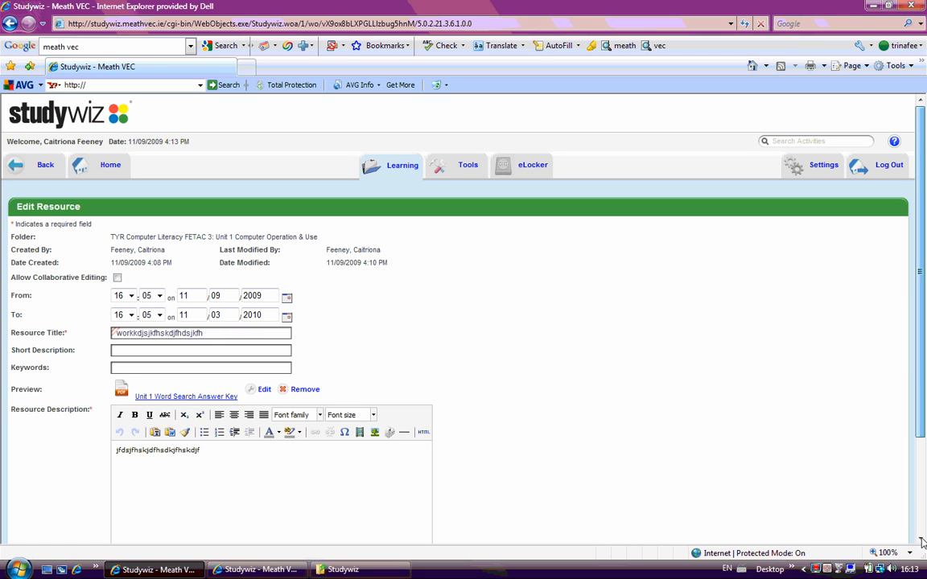
scroll(516, 487, "down", 3)
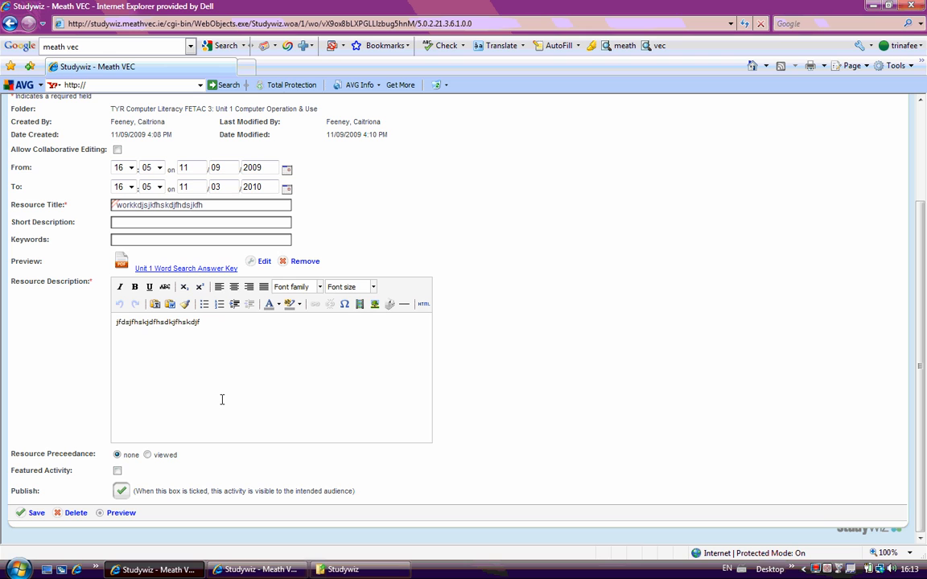
left_click(75, 514)
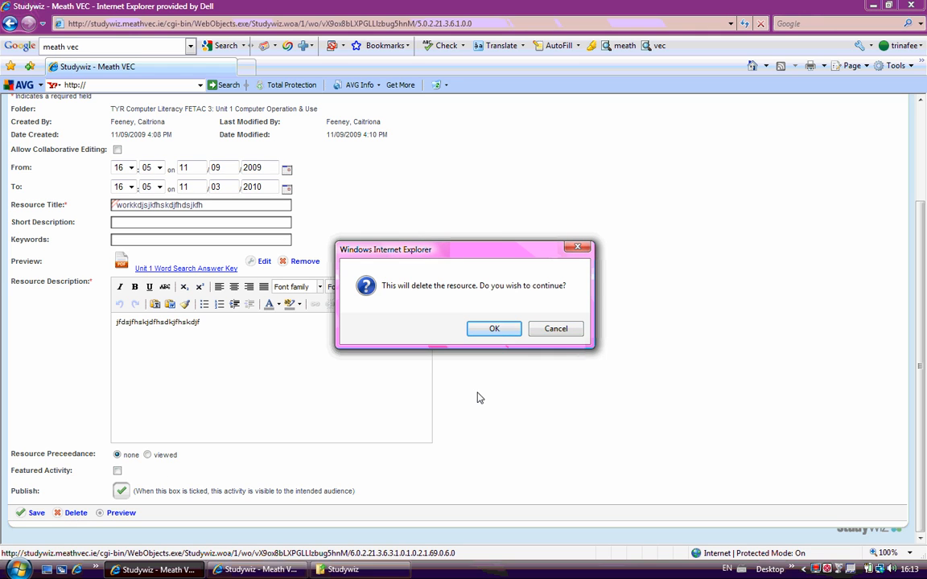
left_click(494, 330)
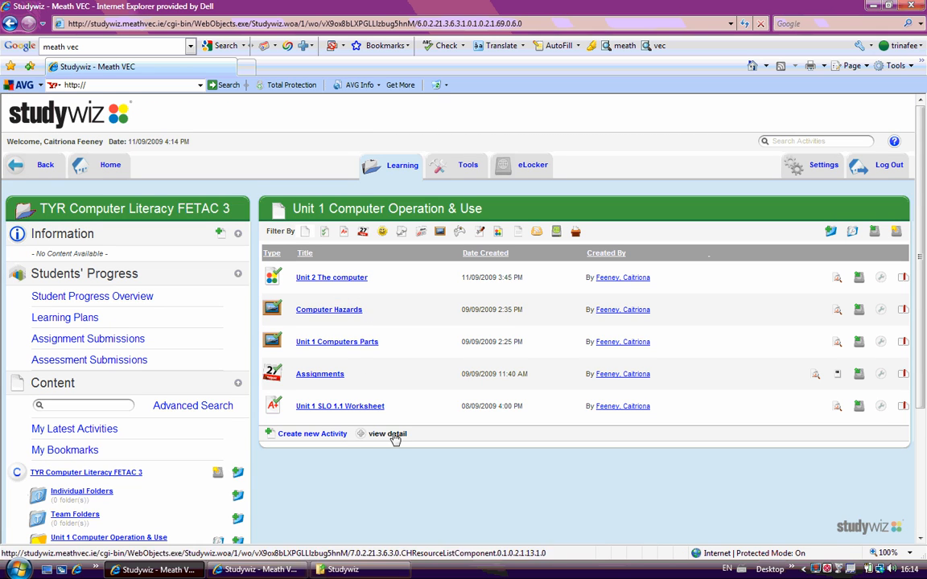
left_click(304, 438)
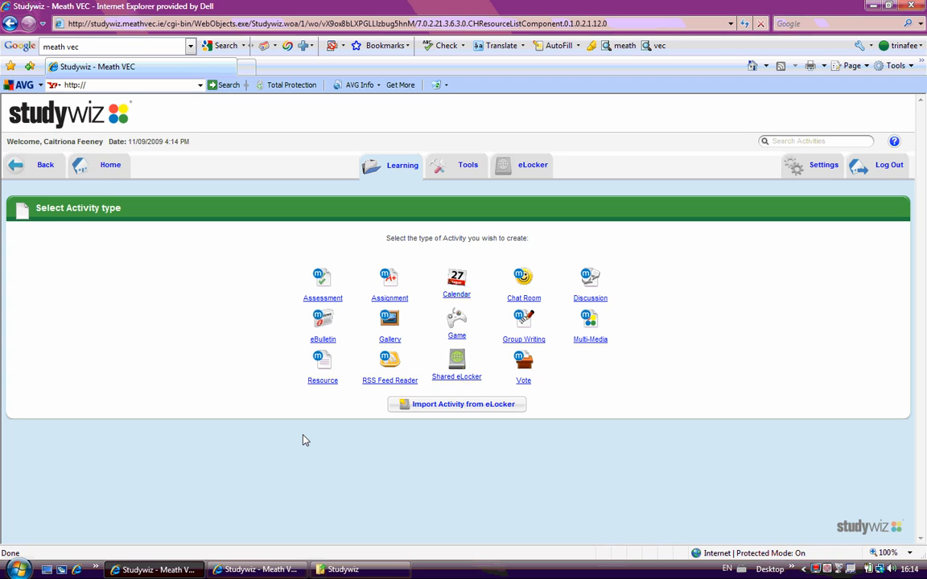
Step: Try to create a resource titled "unit 1 word search" with a file imported from the eLocker, and return to the activity type selection
left_click(323, 380)
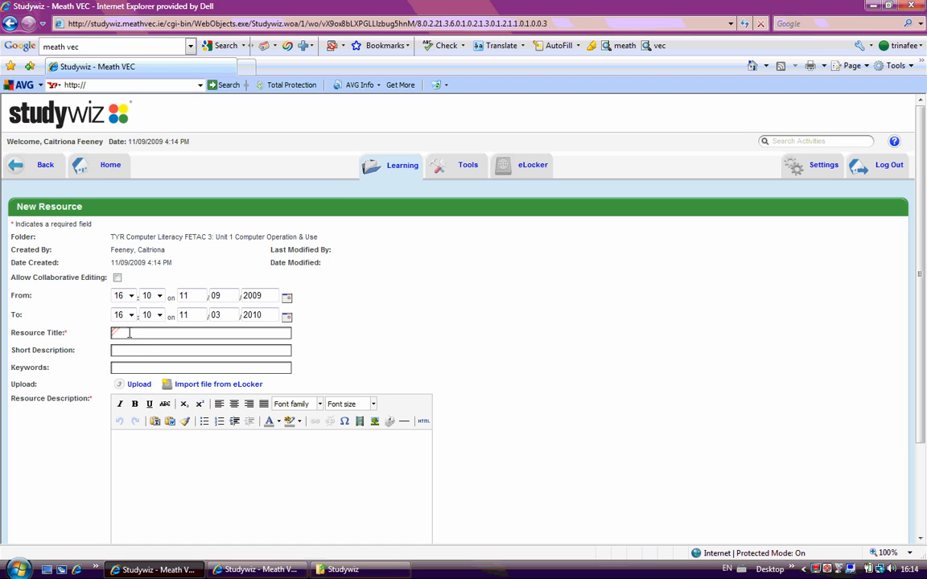
left_click(129, 333)
type("unit 1 word searhc")
key("BackSpace")
key("BackSpace")
type("ch")
left_click(201, 388)
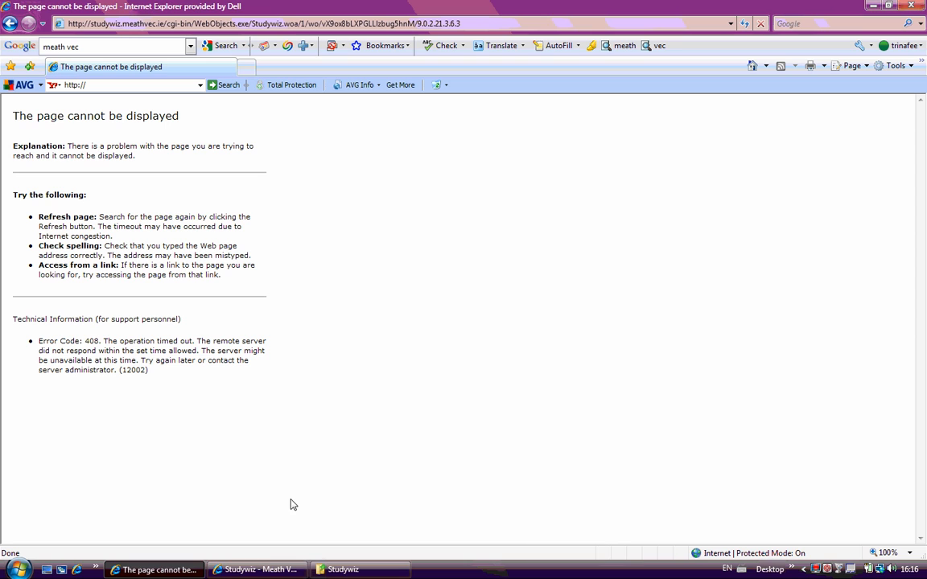
left_click(10, 23)
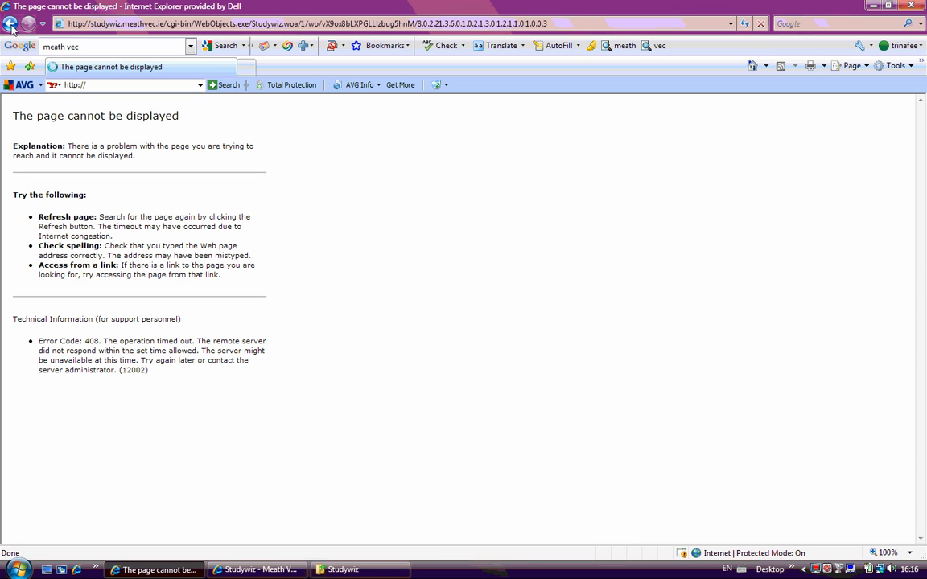
left_click(9, 24)
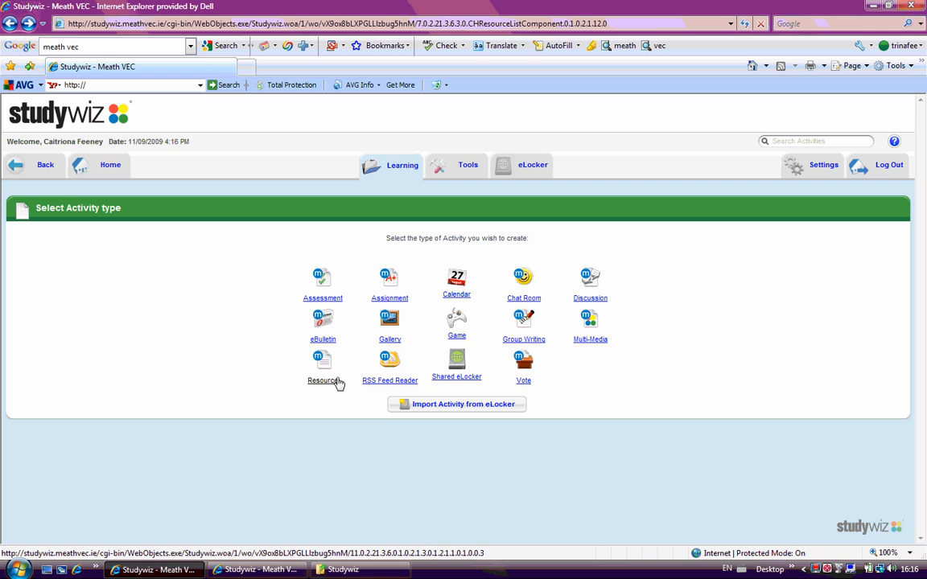
Step: Start a new Resource activity and title it "Unit 1 Word Search"
left_click(335, 384)
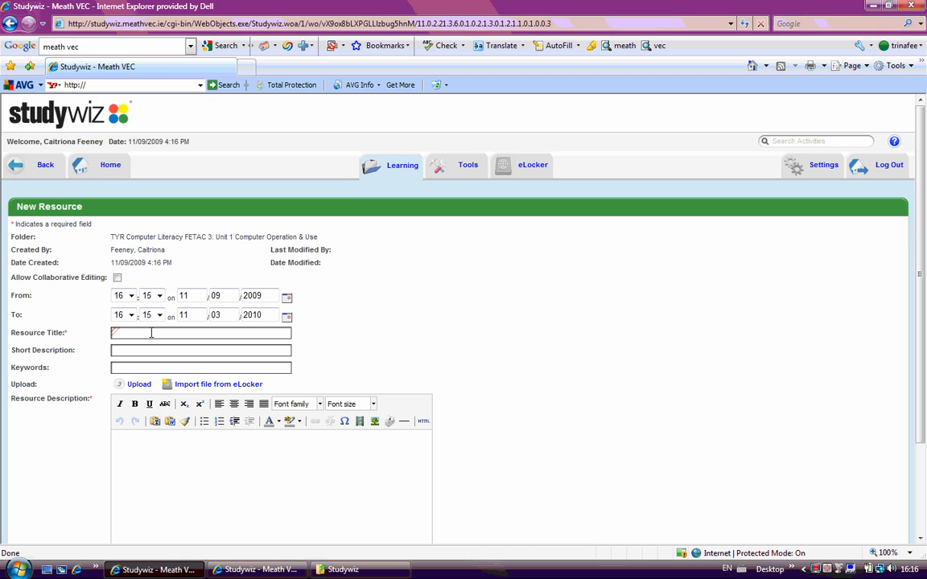
left_click(150, 332)
type("Unit 1 Word Search")
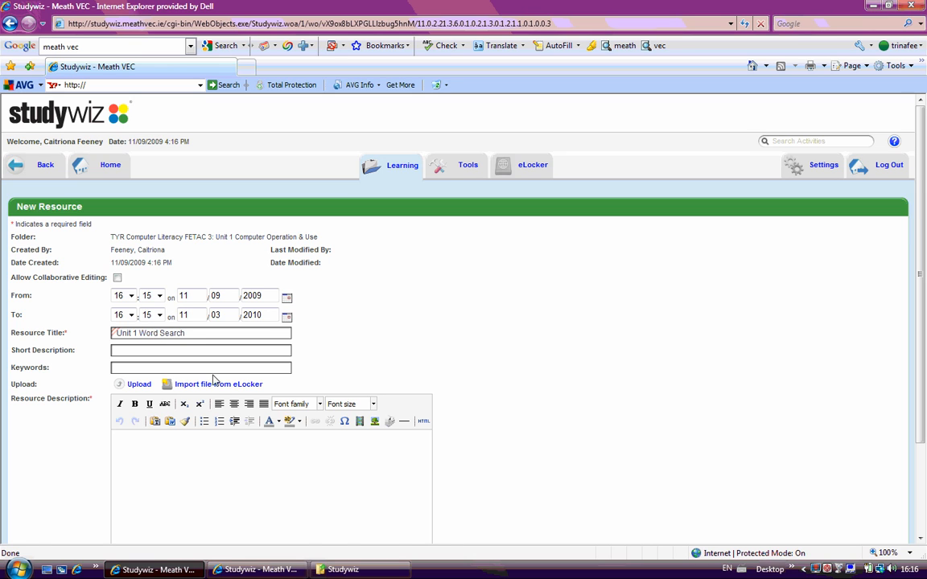
Step: Import Unit 1 Word search.pdf into the resource from the eLocker's Computer Literacy FETAC 3 folder, Unit 1 Computer Operation & Use
left_click(211, 387)
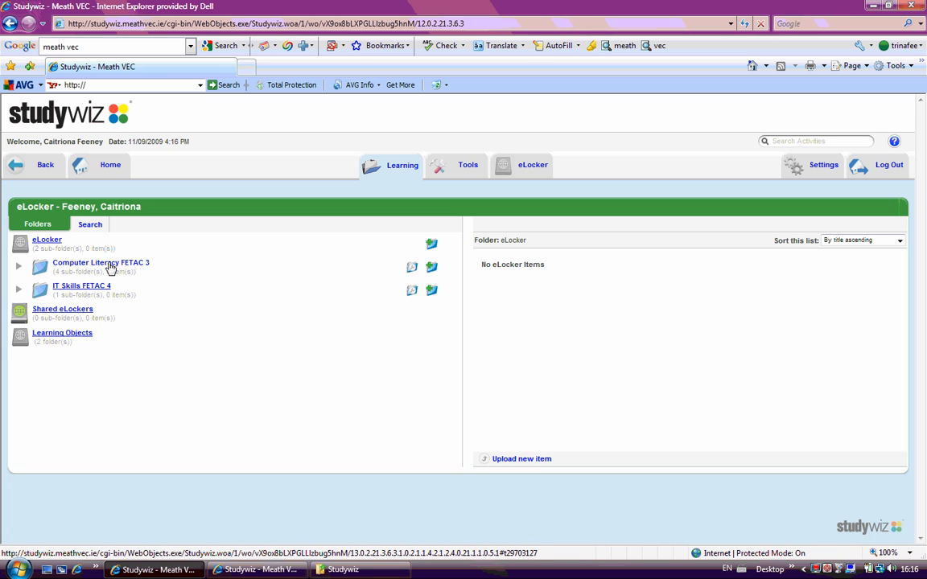
left_click(111, 267)
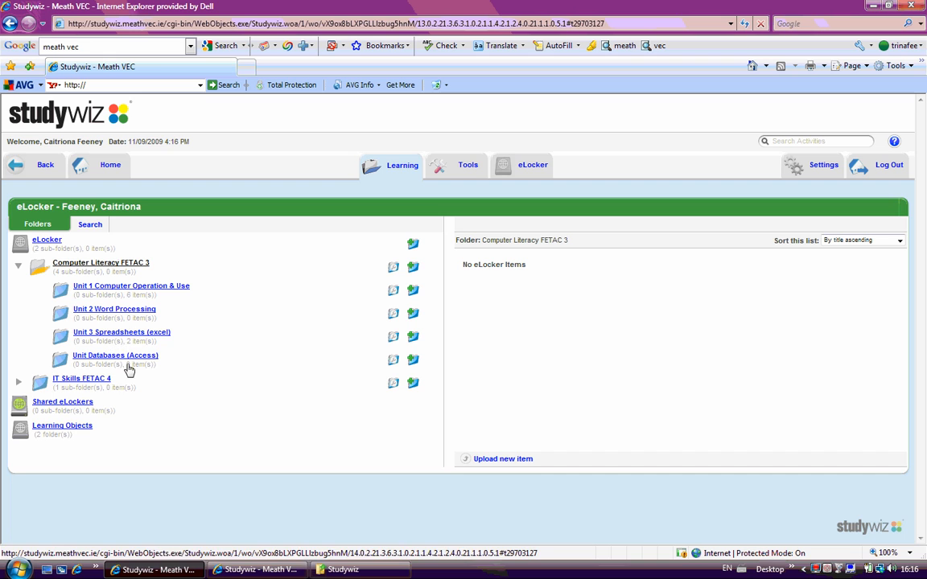
left_click(149, 292)
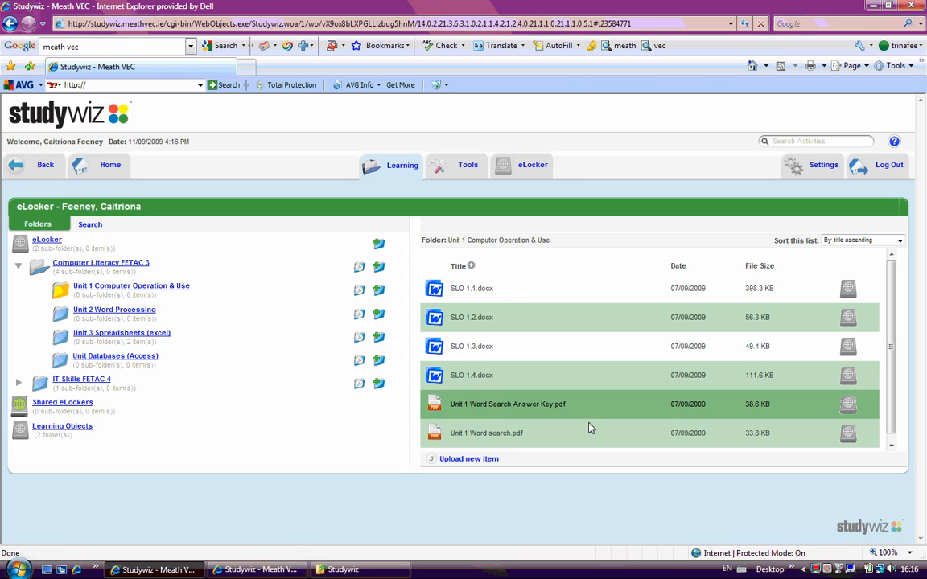
left_click(849, 435)
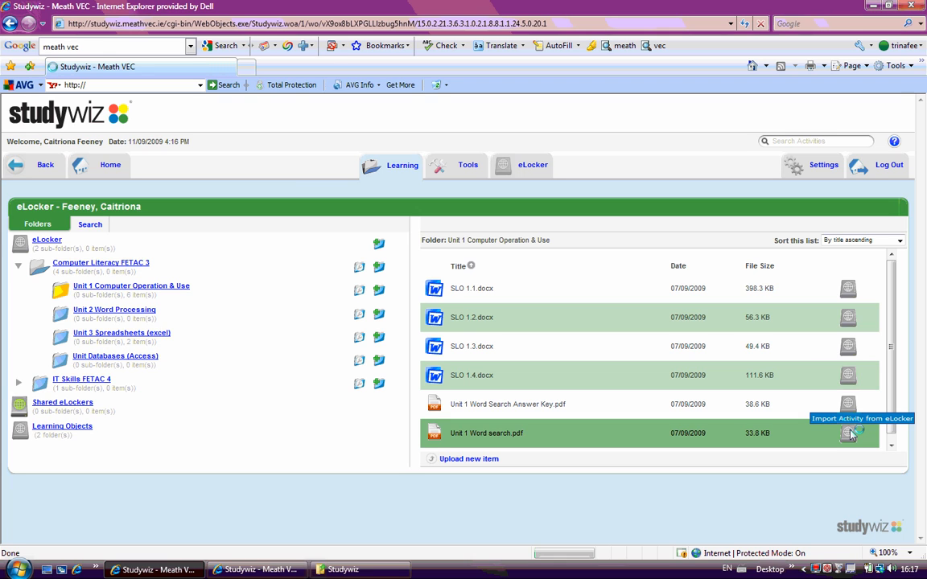
left_click(851, 434)
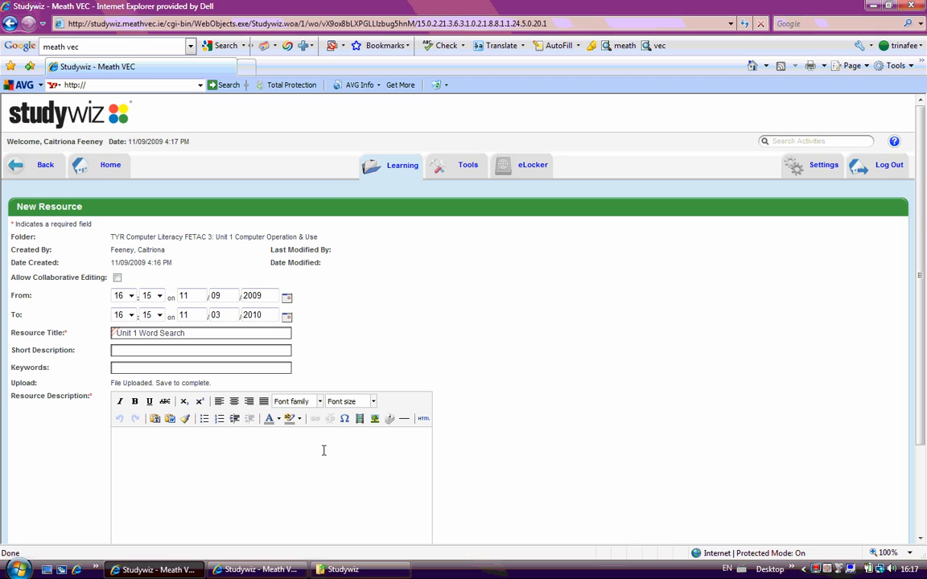
Step: Enter the resource description "Hi there", "Please complete the following word search!", "Thanks" on separate lines and save the resource
left_click(147, 442)
type("Hi there ")
type("Please co")
type("mplete the ")
type("following ")
type("word")
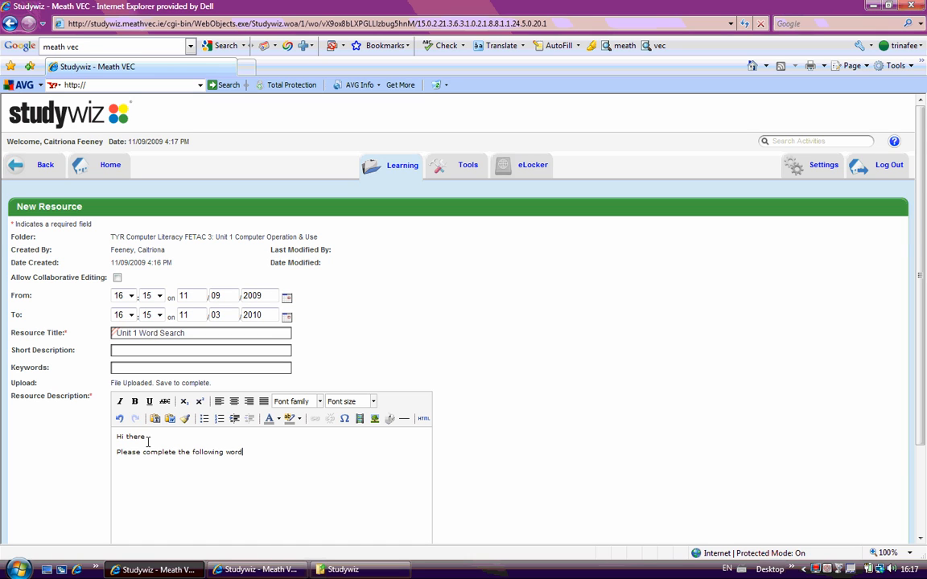
type(" sea")
type("rch! ")
type("Thanks")
left_click_drag(923, 329, 924, 422)
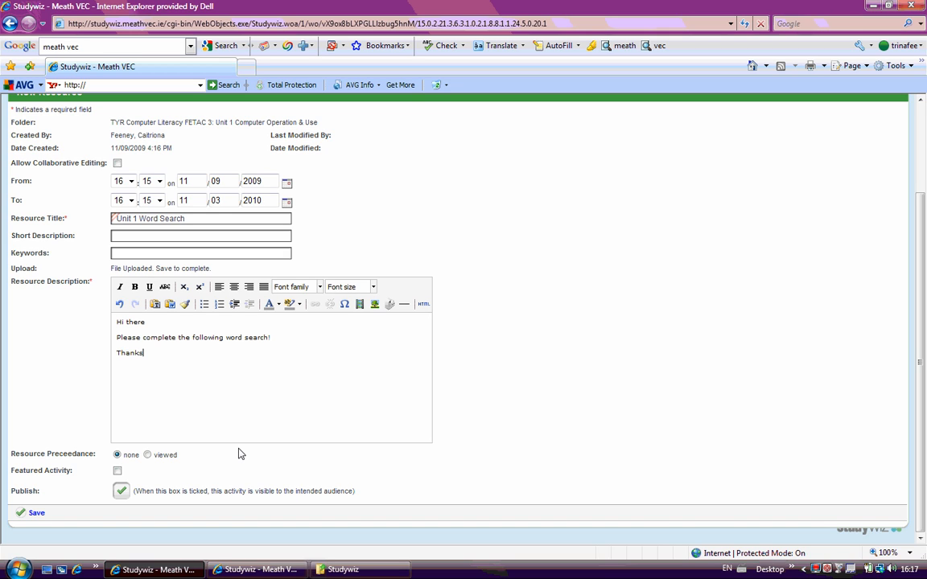
left_click(37, 514)
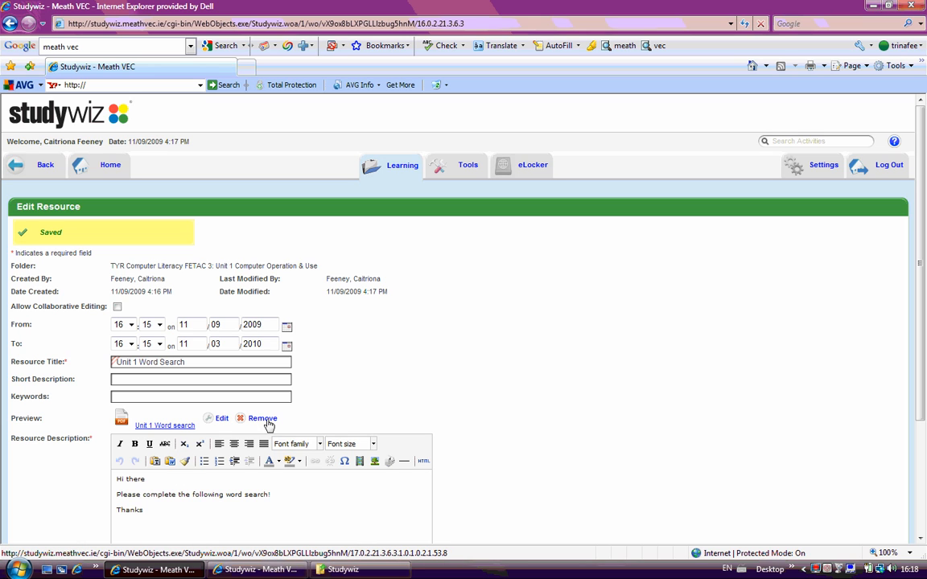
Step: Return to the teacher's home page and view the Unit 1 Word Search resource from the latest activities
left_click(109, 166)
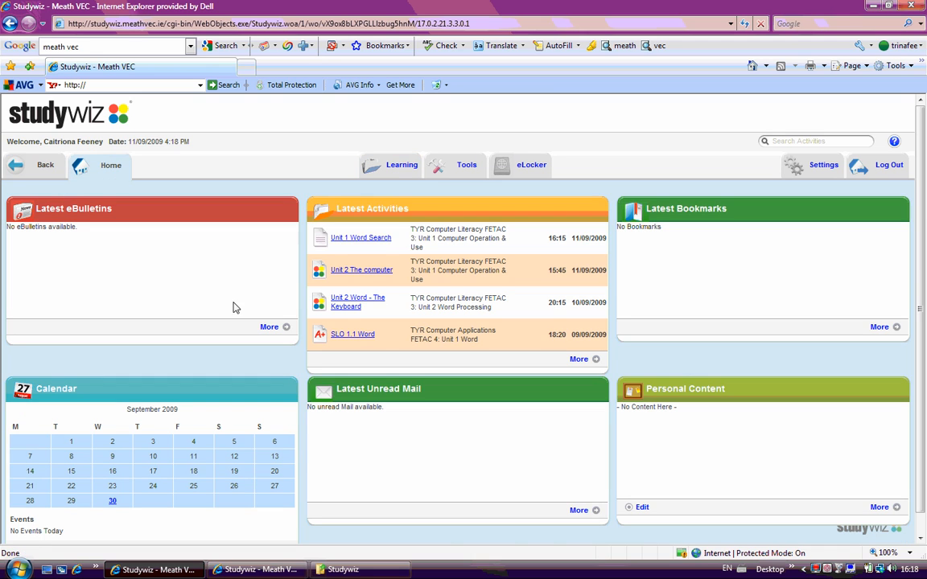
left_click(373, 244)
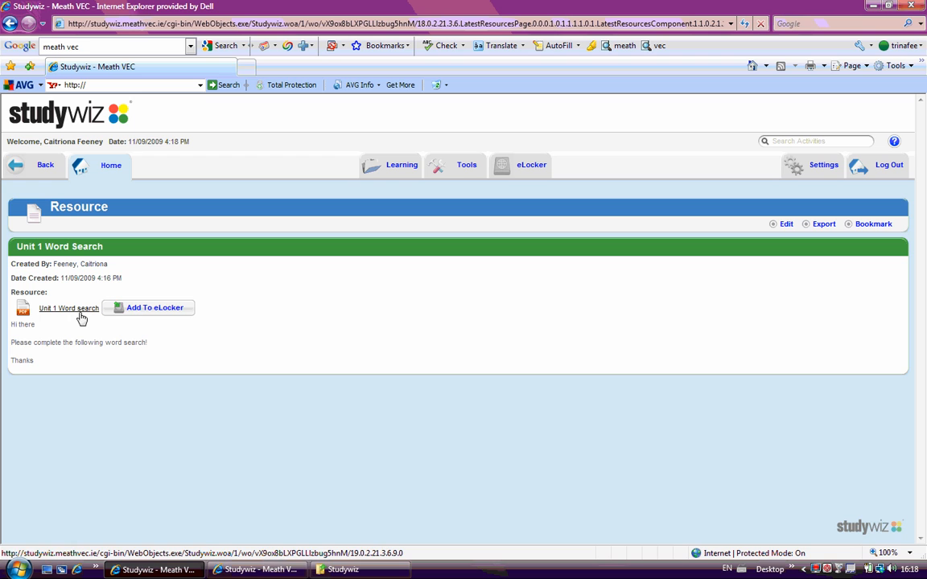
Step: Switch to the student's session and open Unit 1 Word Search from the Unit 1 Computer Operation & Use folder of TYR Computer Literacy FETAC 3
left_click(230, 573)
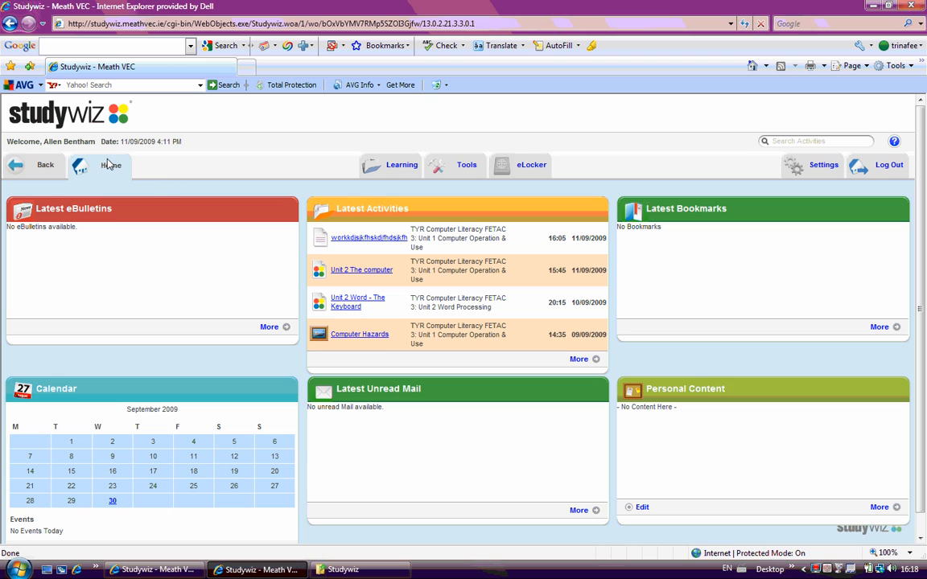
mouse_move(369, 163)
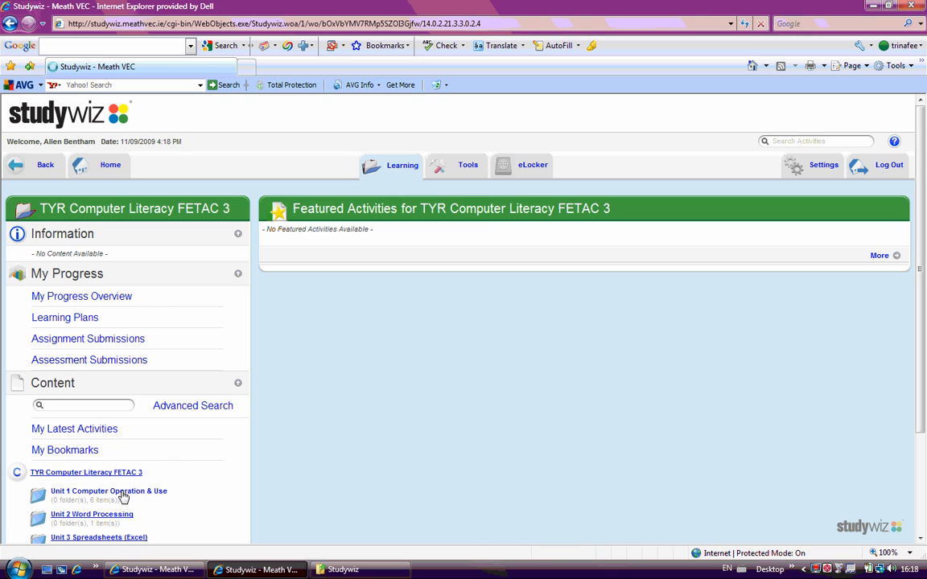
left_click(122, 496)
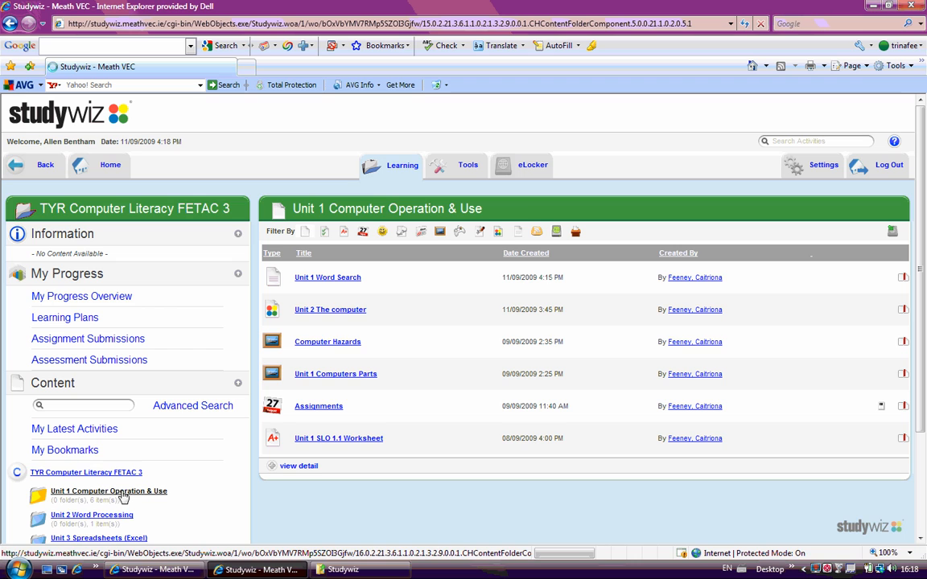
left_click(349, 283)
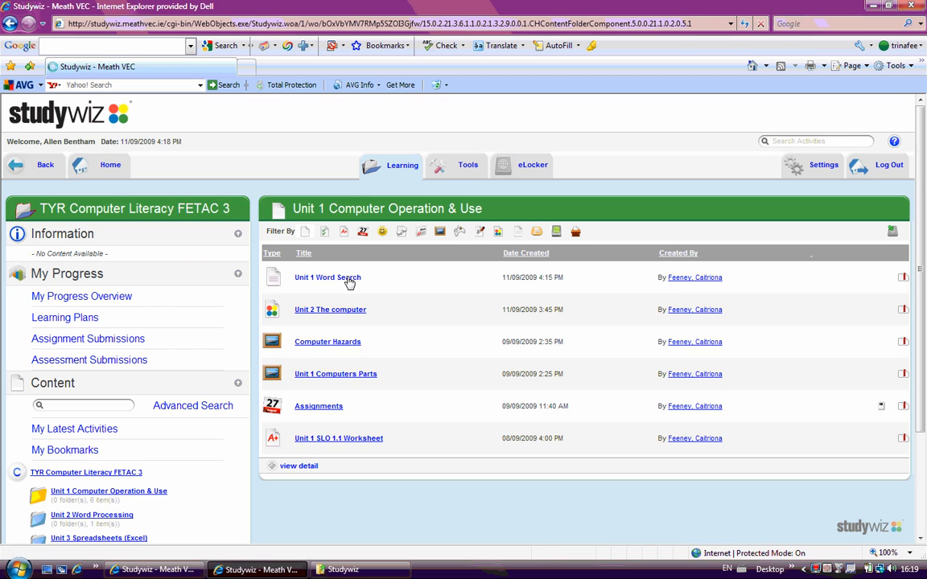